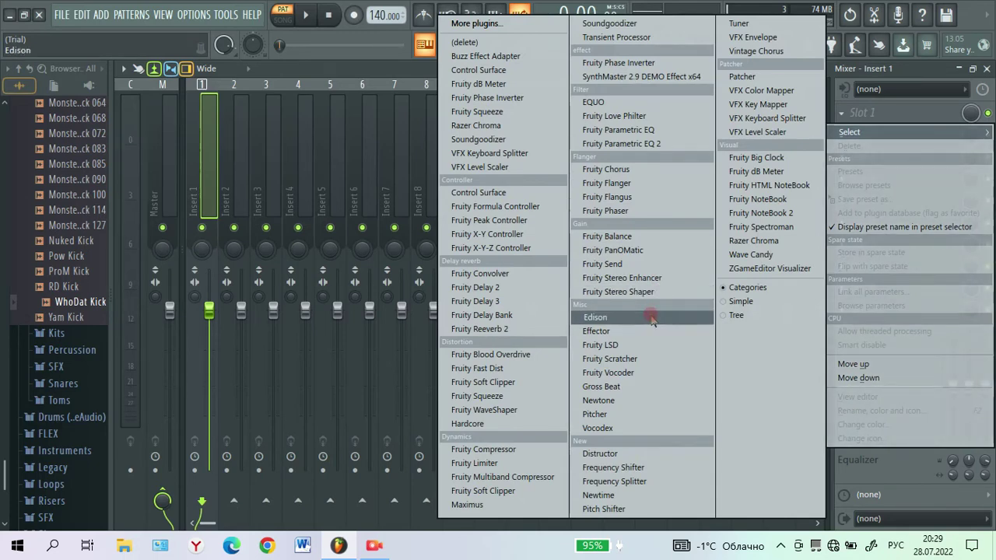
Load Edison into the first effect slot of mixer Insert 1 and reposition its window over the mixer.
click(652, 319)
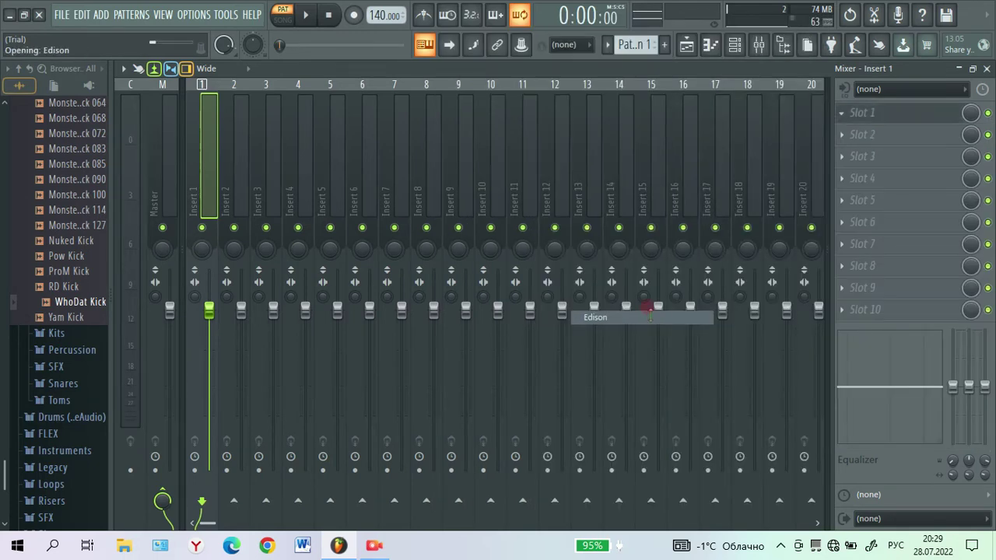
drag(307, 153, 510, 117)
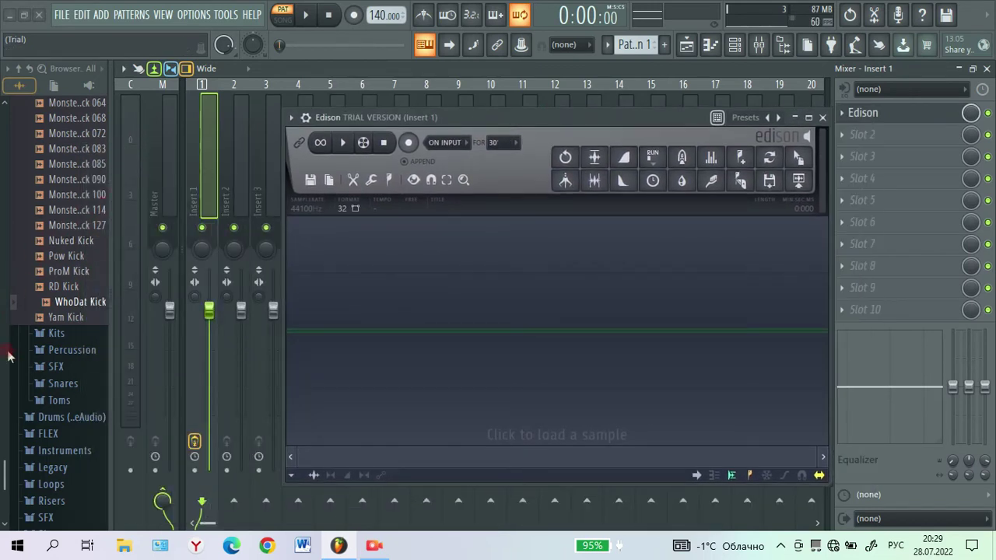
Look through the Kicks, Loops and SFX sample folders in the browser and preview samples.
scroll(23, 248, up, 15)
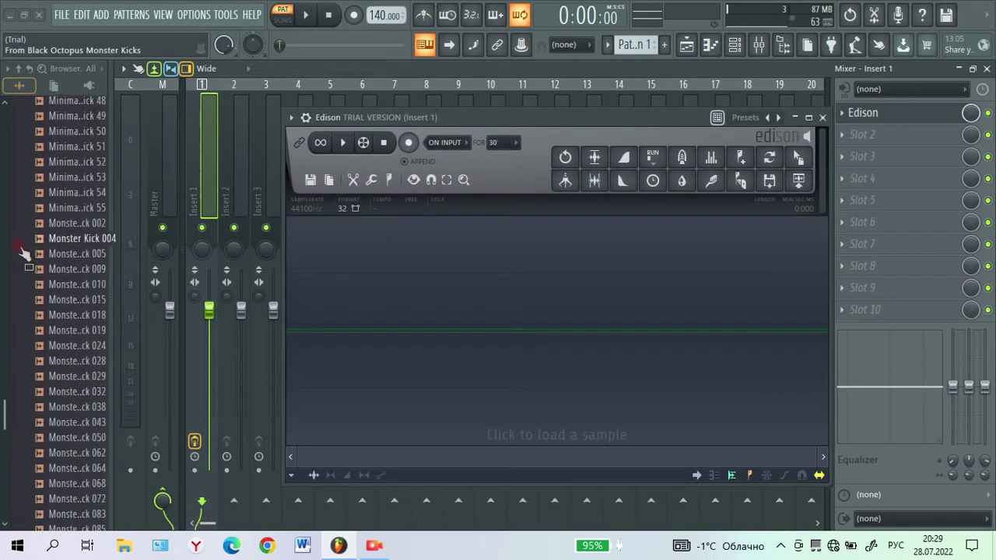
scroll(26, 246, up, 15)
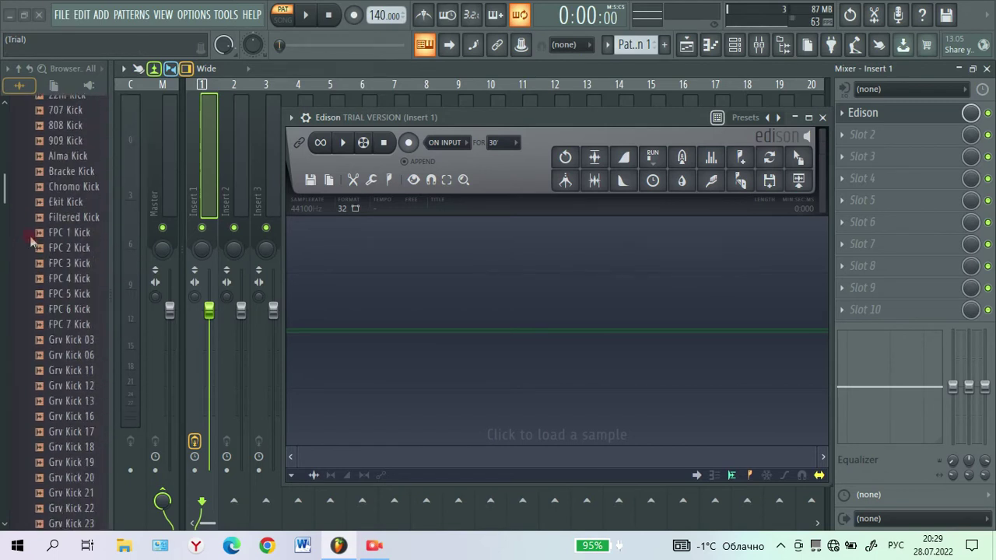
scroll(33, 244, down, 15)
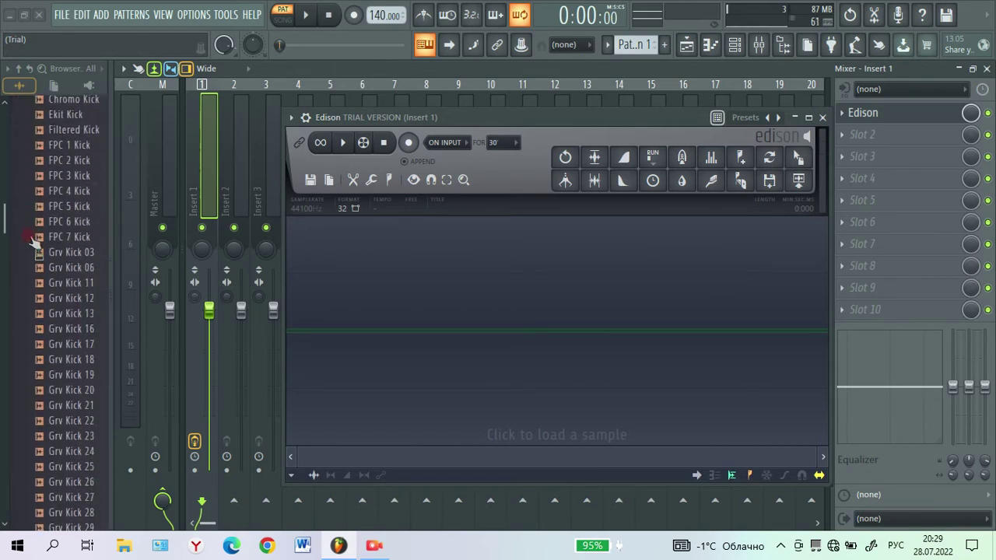
scroll(35, 244, down, 15)
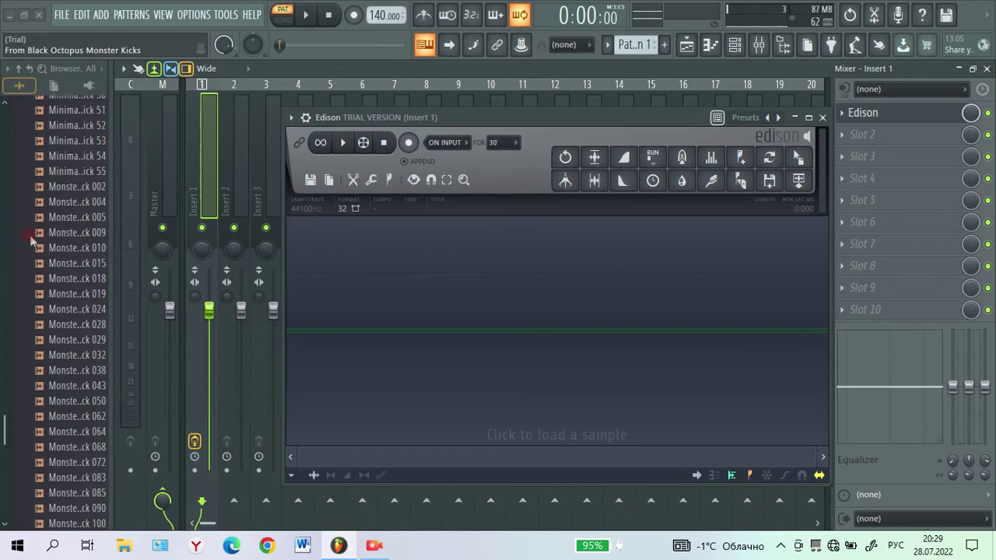
scroll(35, 244, down, 5)
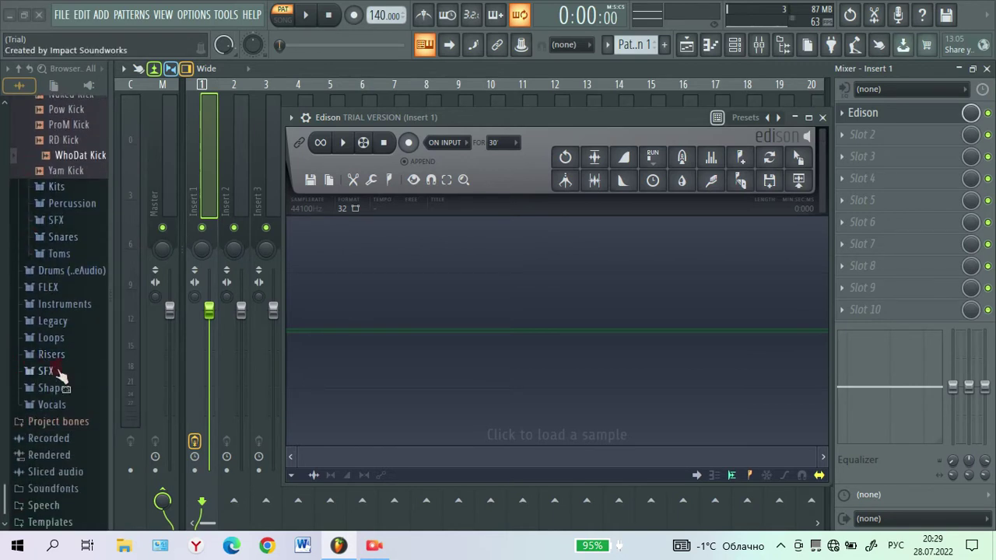
click(47, 337)
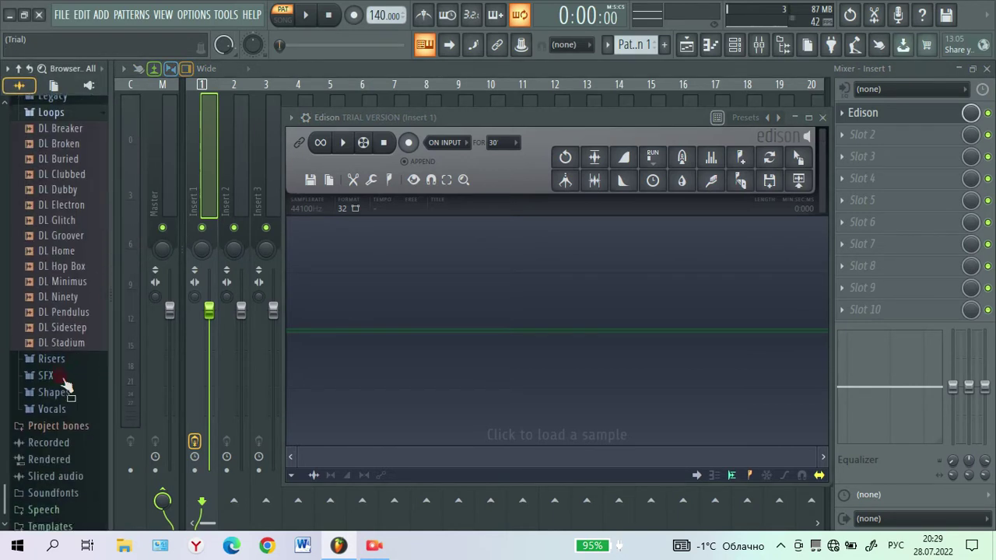
drag(69, 295, 45, 381)
click(46, 372)
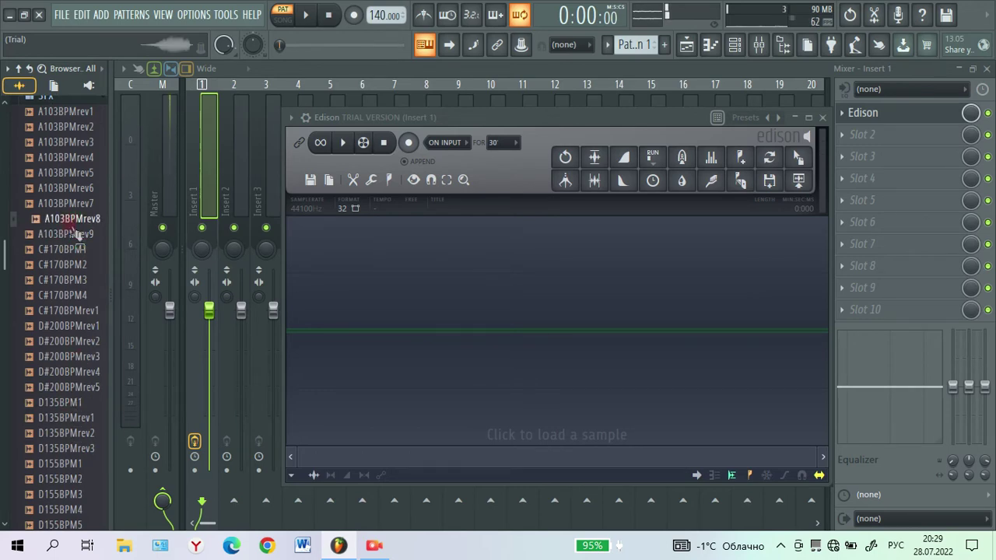
scroll(70, 327, down, 15)
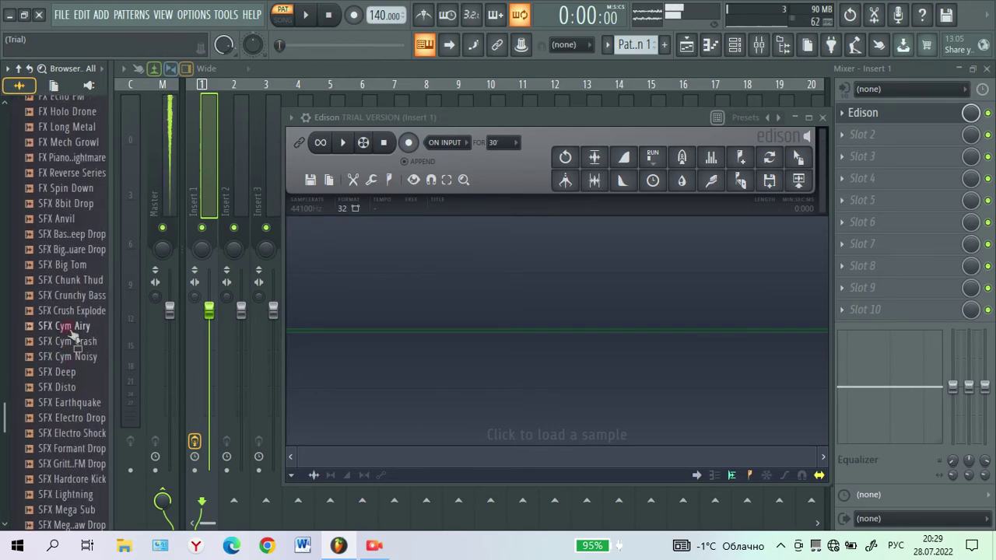
scroll(70, 327, down, 6)
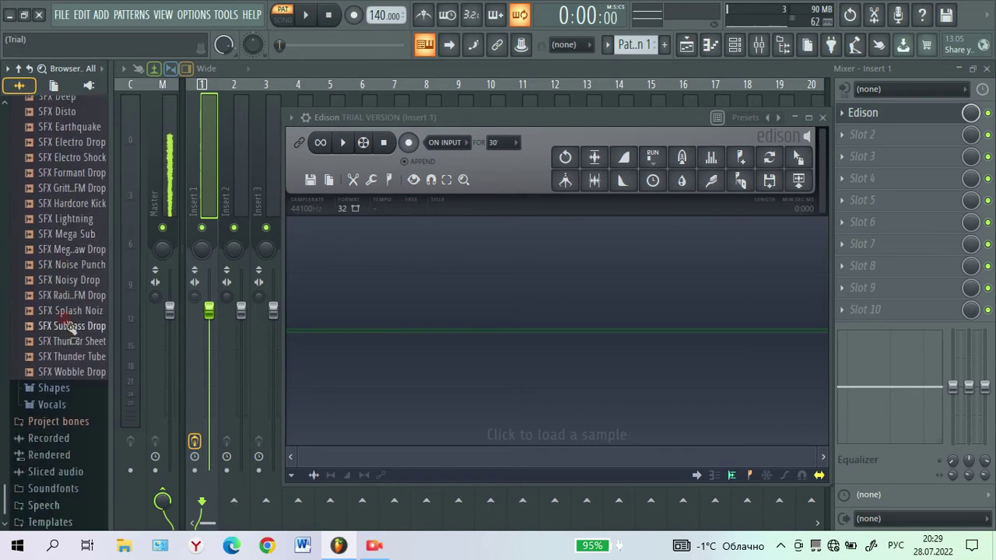
Find the VOC Lets Go sample in the Vocals folder, preview it and load it into Edison.
click(62, 405)
scroll(65, 401, down, 12)
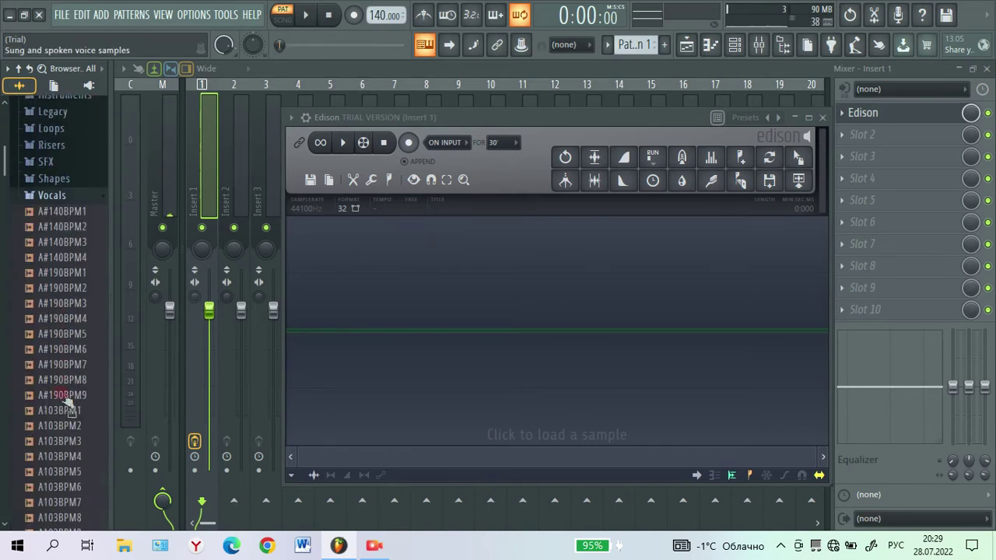
scroll(66, 395, down, 12)
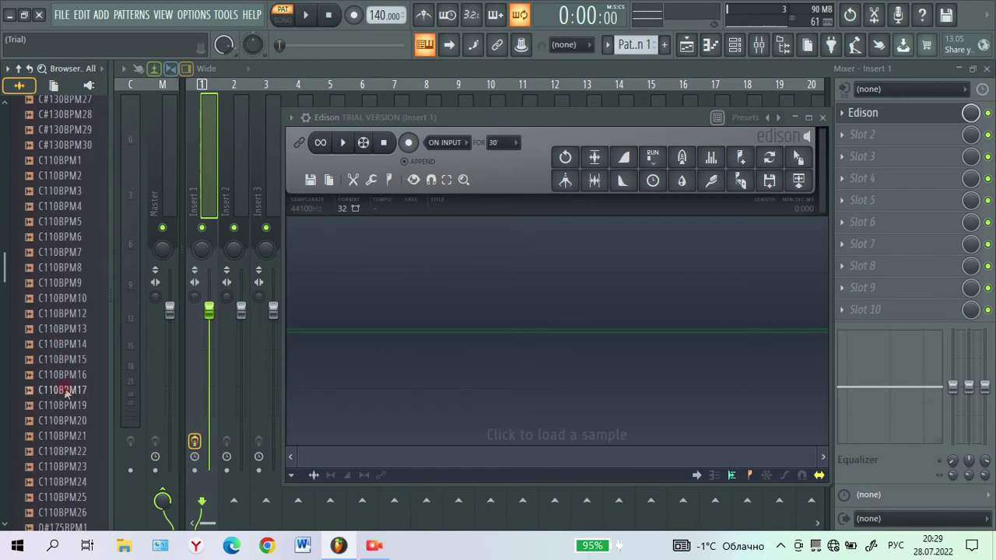
scroll(66, 393, down, 12)
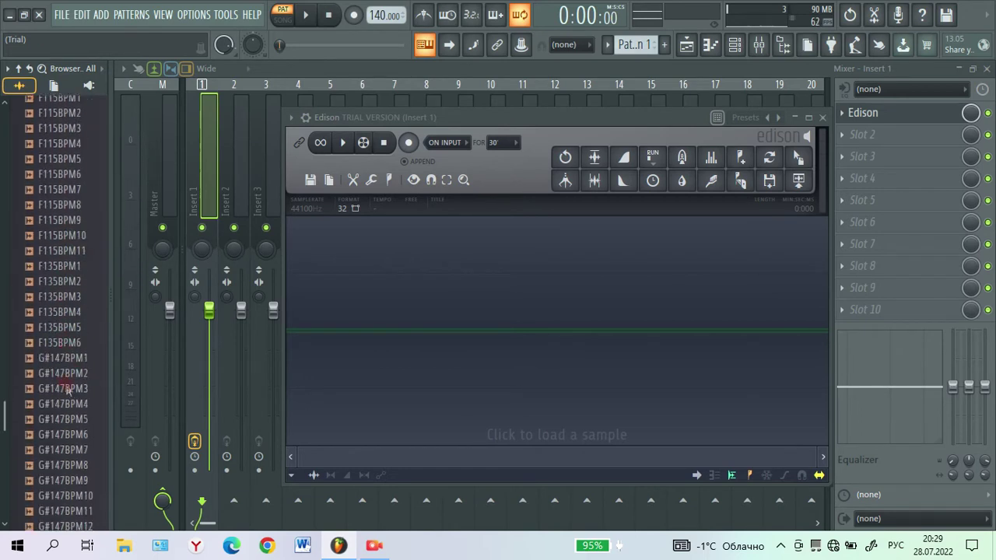
scroll(78, 412, down, 12)
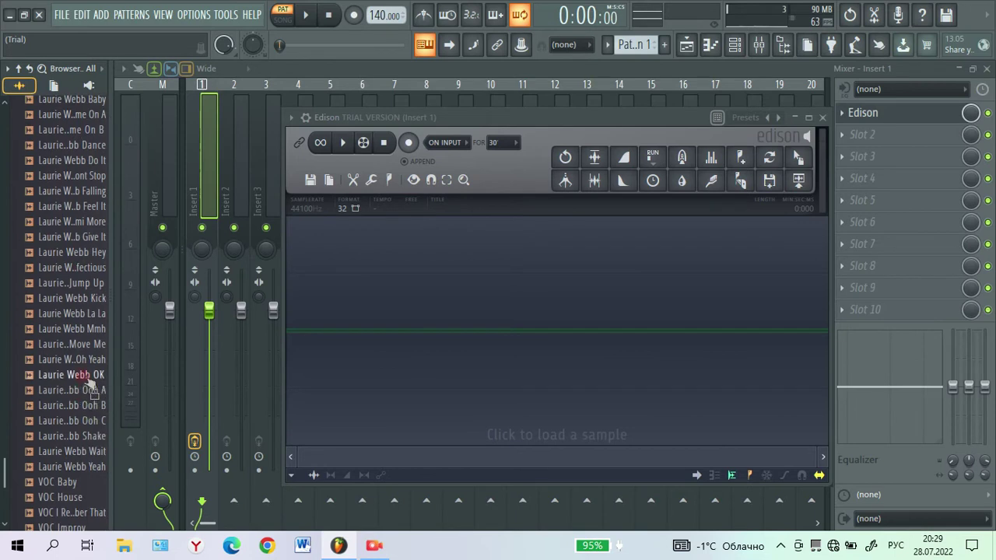
scroll(70, 490, down, 4)
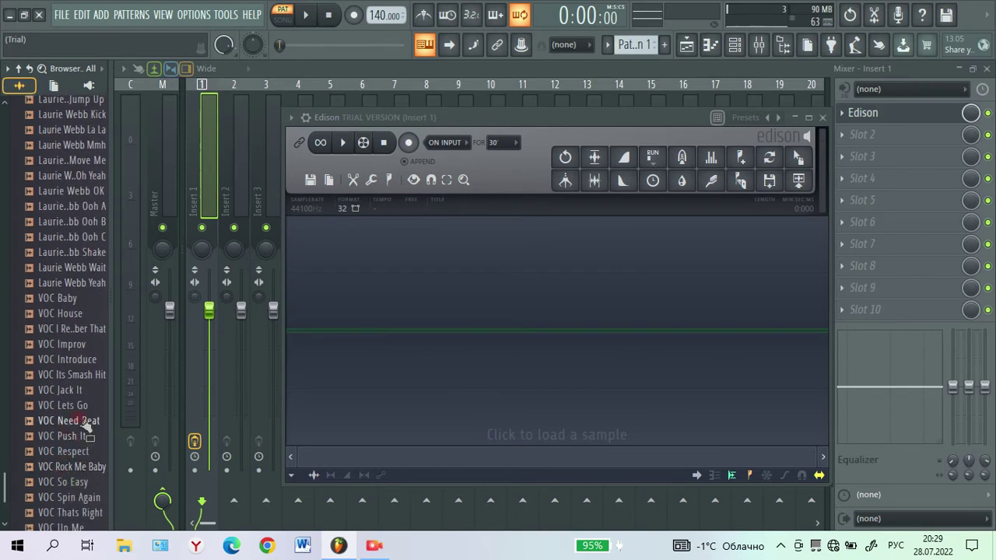
click(82, 406)
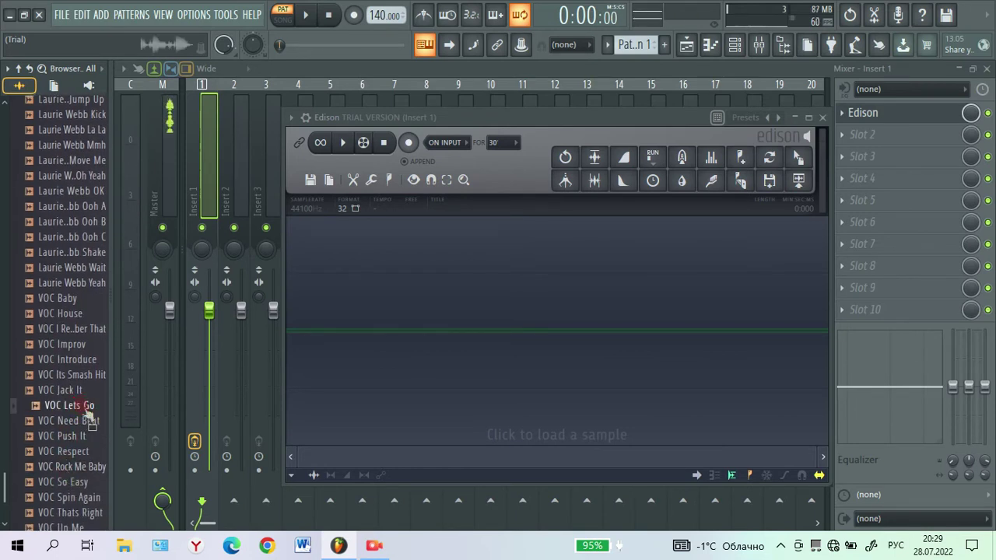
drag(66, 412, 381, 286)
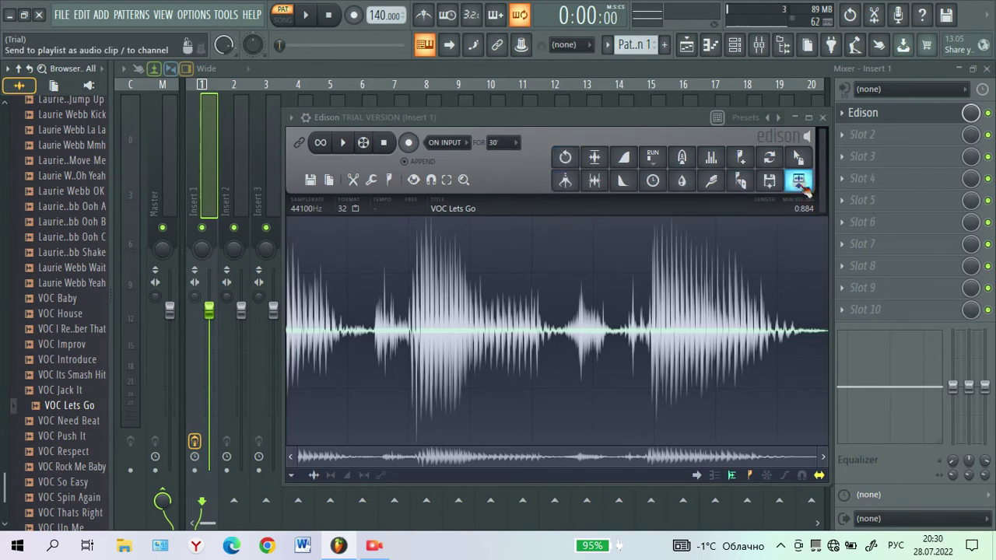
Send the VOC Lets Go sample from Edison to the playlist as an audio clip and close Edison.
click(801, 184)
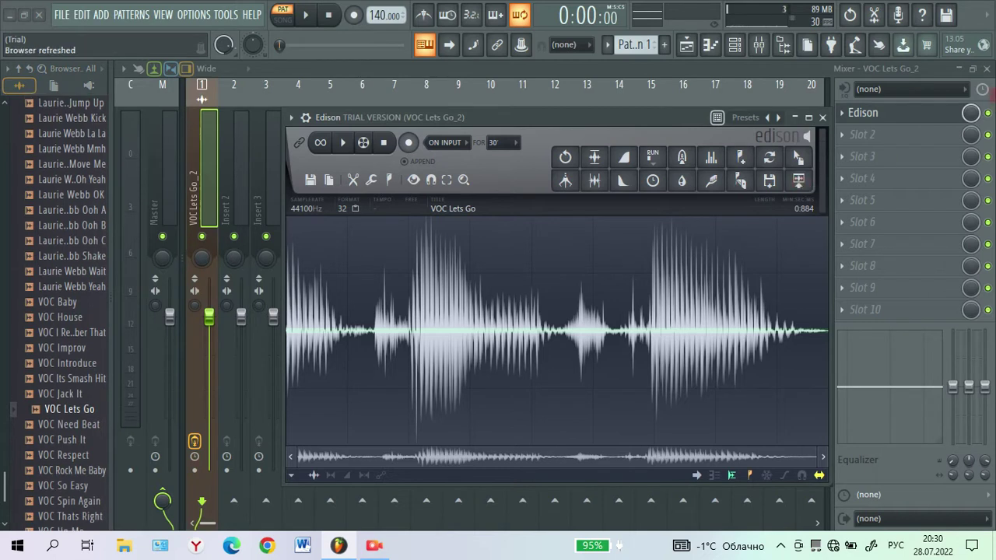
click(825, 117)
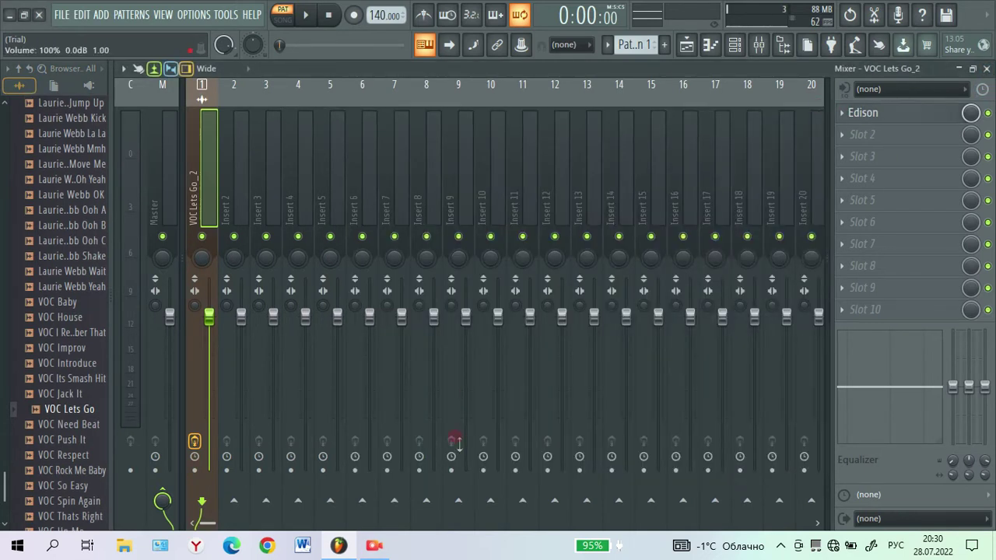
click(377, 546)
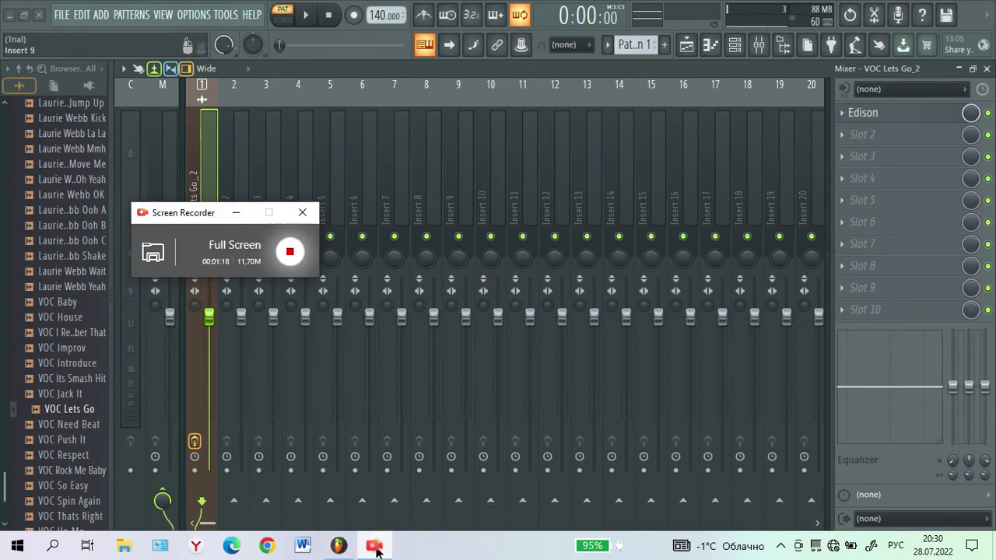
mouse_move(377, 549)
drag(205, 217, 190, 400)
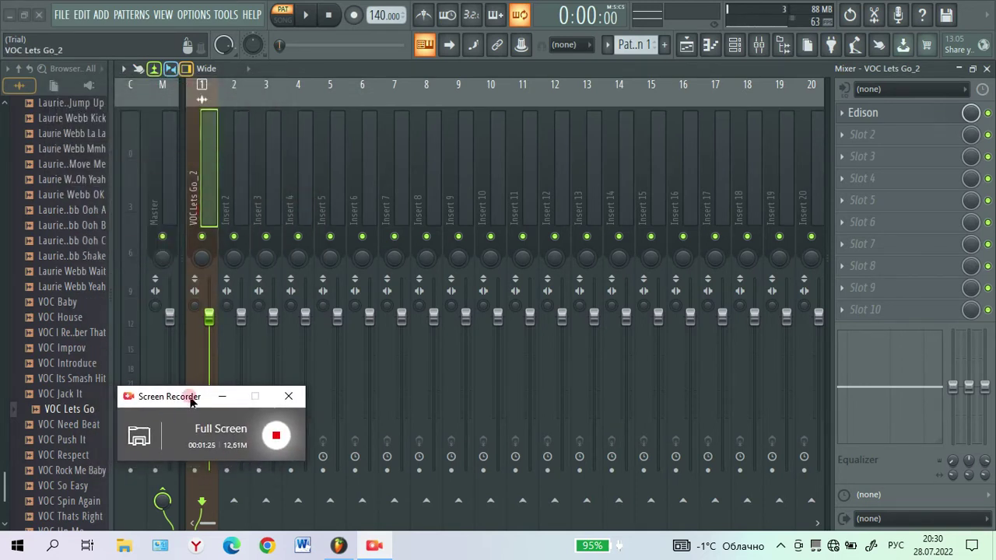
Load Effector into slot 2 of the VOC Lets Go_2 mixer track and raise its Reverb X and Y parameters on the XY pad.
click(858, 137)
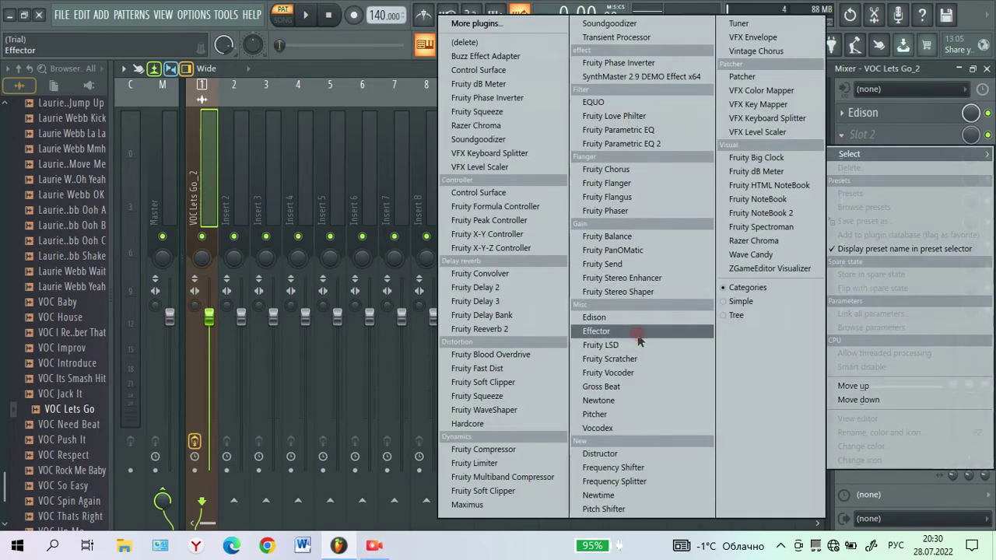
click(620, 331)
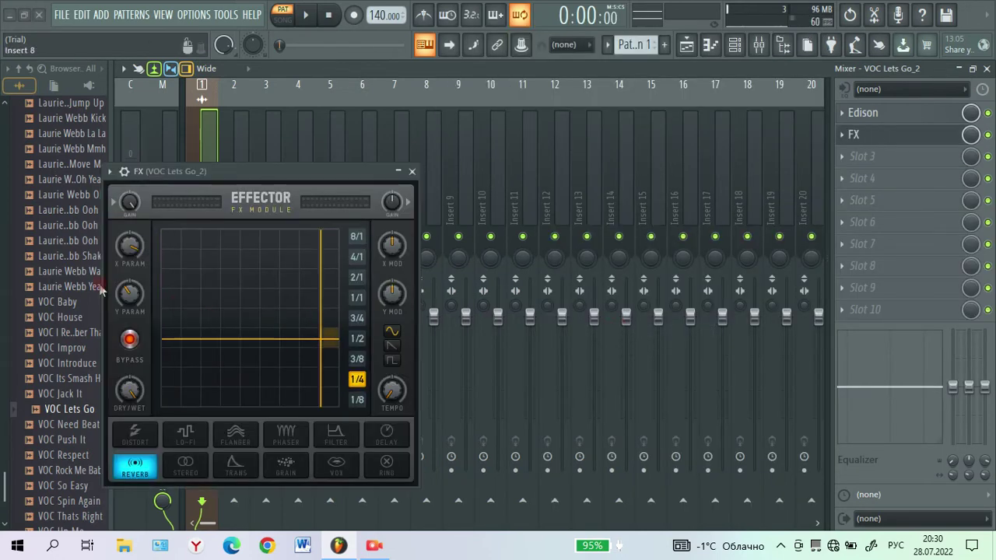
drag(324, 348, 331, 312)
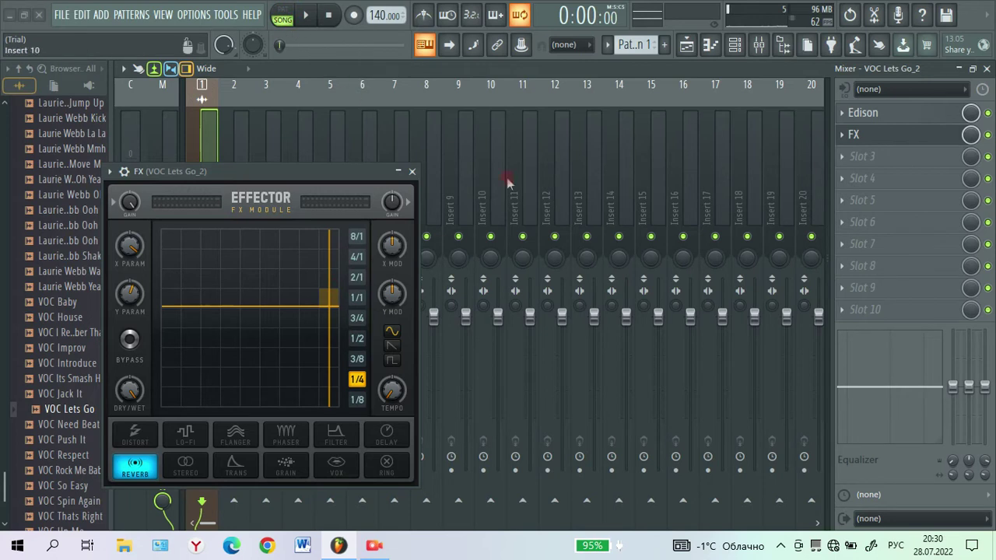
Minimize the mixer to show the playlist and move the Effector window clear of the enlarged VOC Lets Go_2 clip.
click(960, 70)
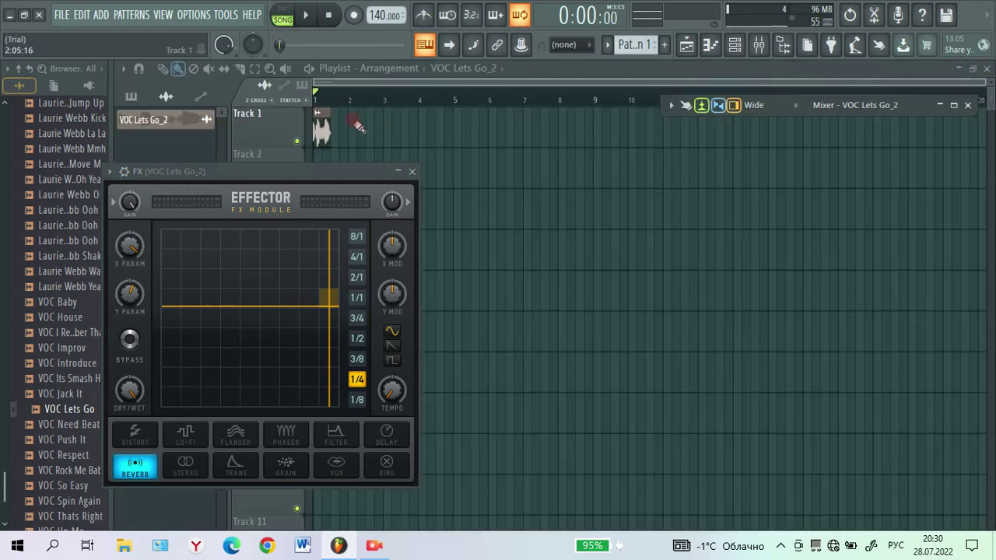
drag(301, 176, 593, 154)
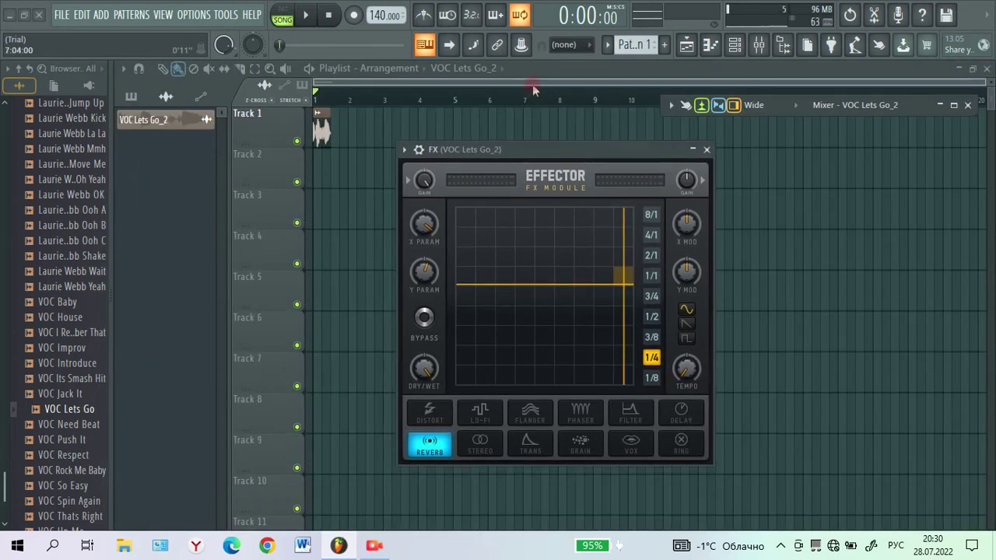
click(441, 75)
scroll(331, 101, up, 5)
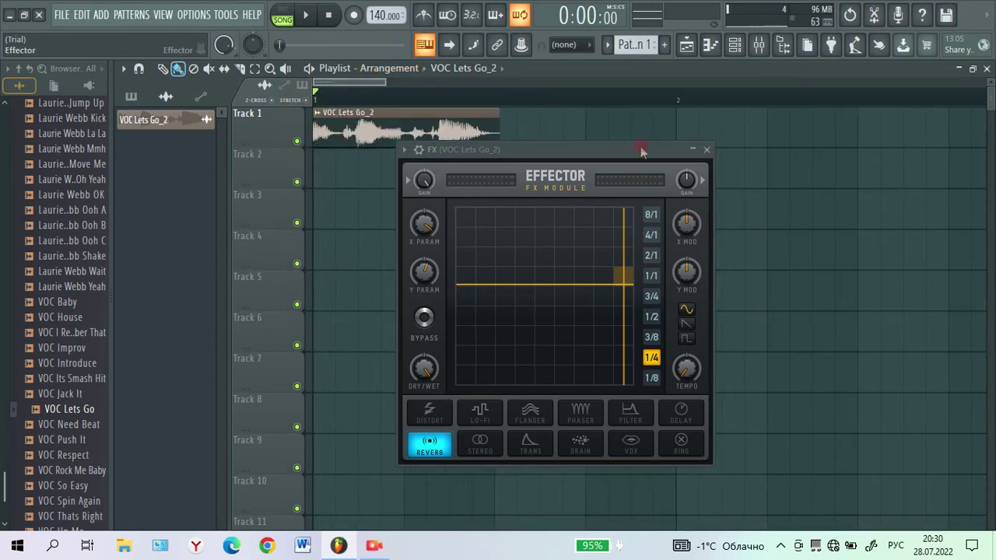
drag(633, 155, 520, 187)
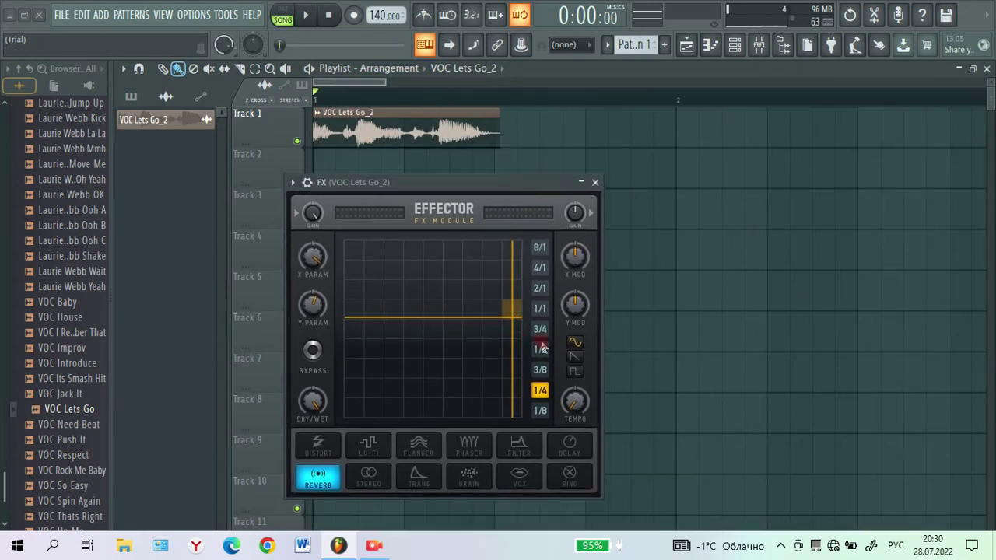
Play the VOC Lets Go_2 clip to hear it with the Effector reverb and close the effect window.
click(312, 14)
click(330, 14)
click(540, 246)
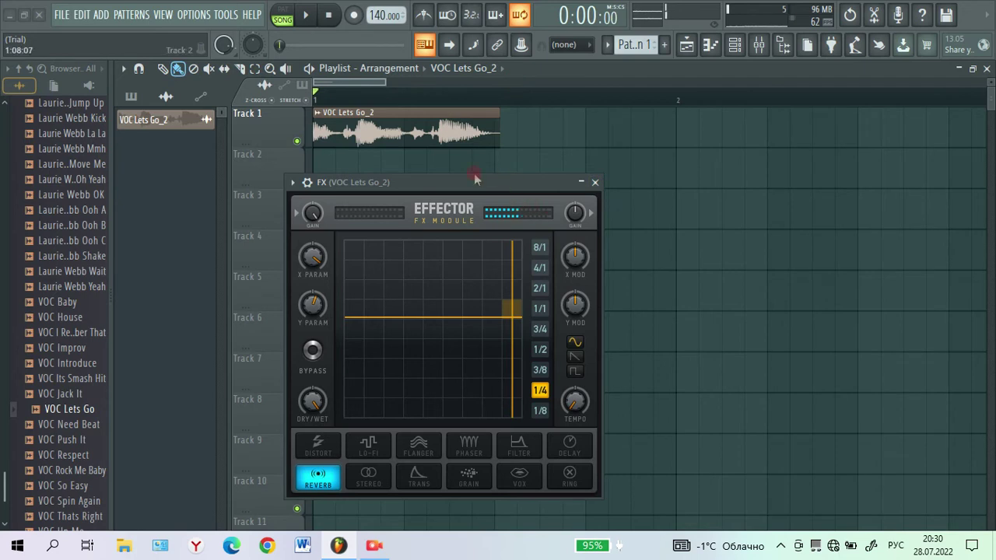
click(323, 15)
click(595, 183)
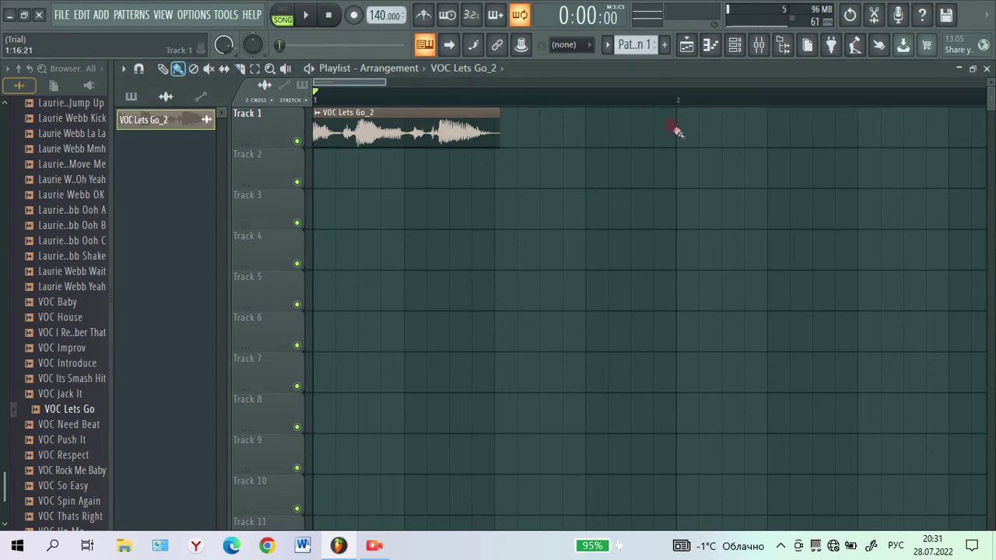
Place a second VOC Lets Go_2 clip on Track 1 halfway through bar 2 and play the arrangement.
click(862, 136)
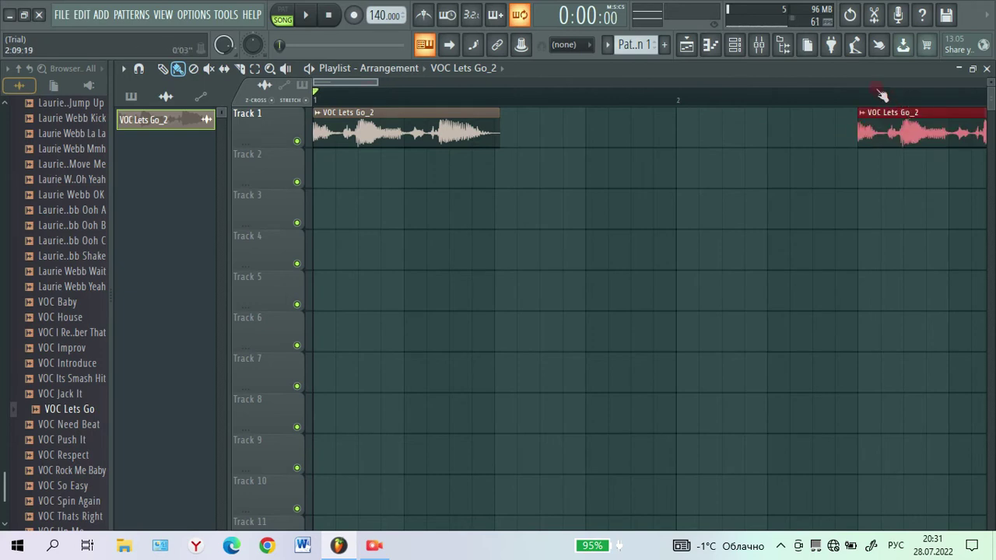
scroll(882, 97, down, 3)
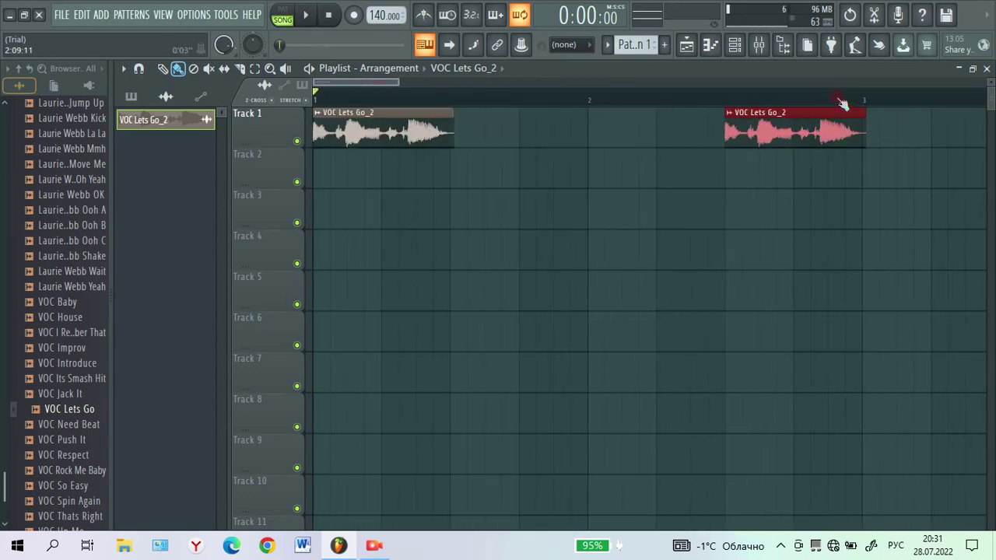
scroll(842, 101, down, 2)
click(305, 16)
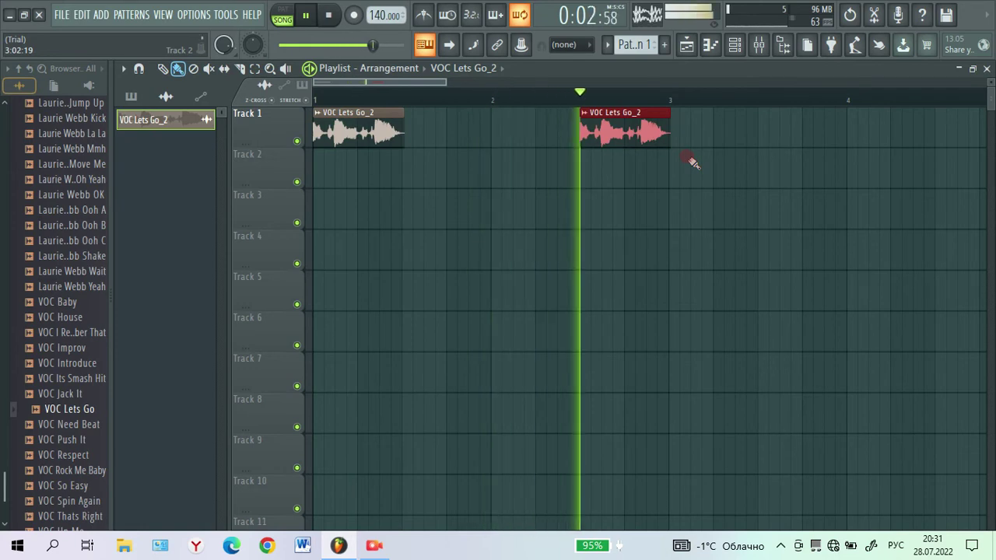
click(330, 15)
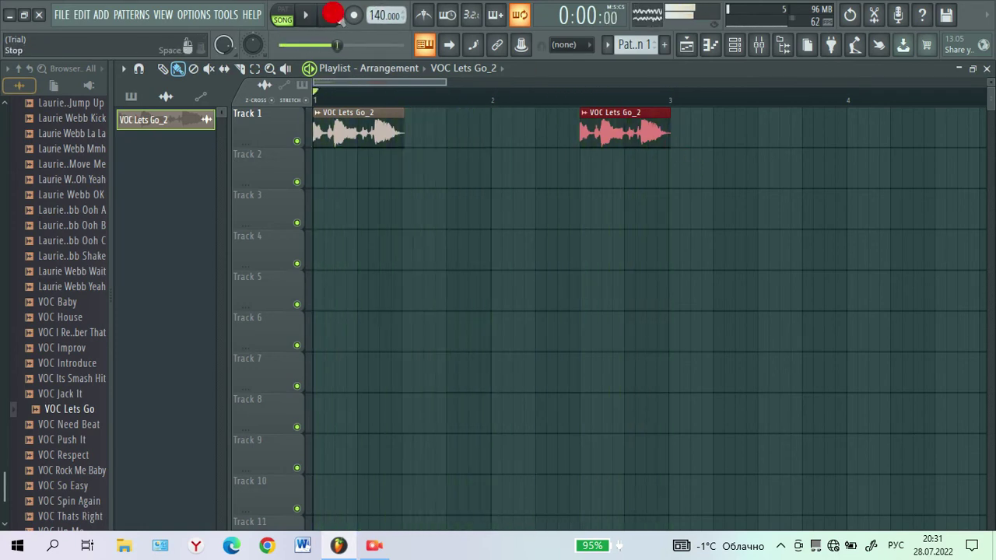
Load Fruity Delay Bank into slot 3 of the VOC Lets Go_2 mixer track and place its window below the clips in the playlist.
click(759, 45)
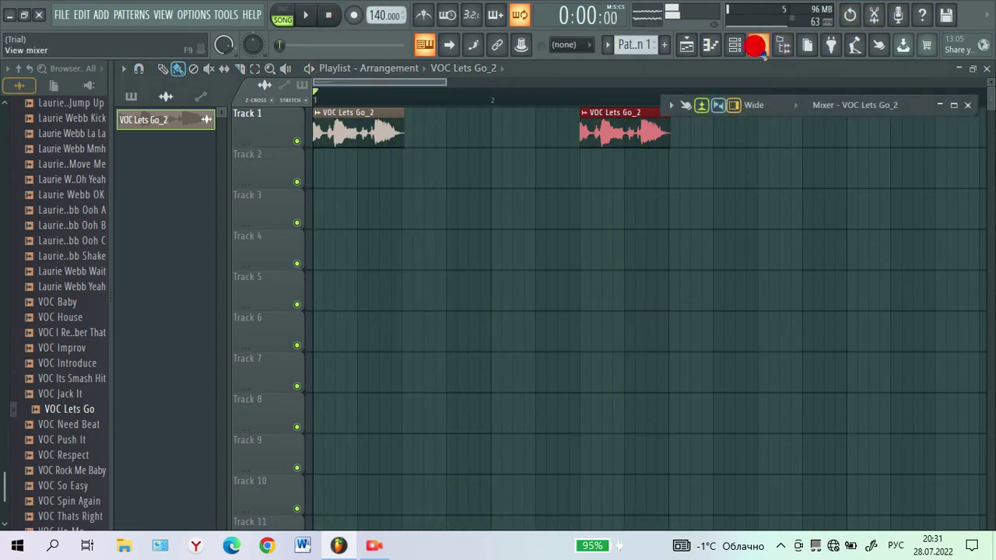
click(954, 106)
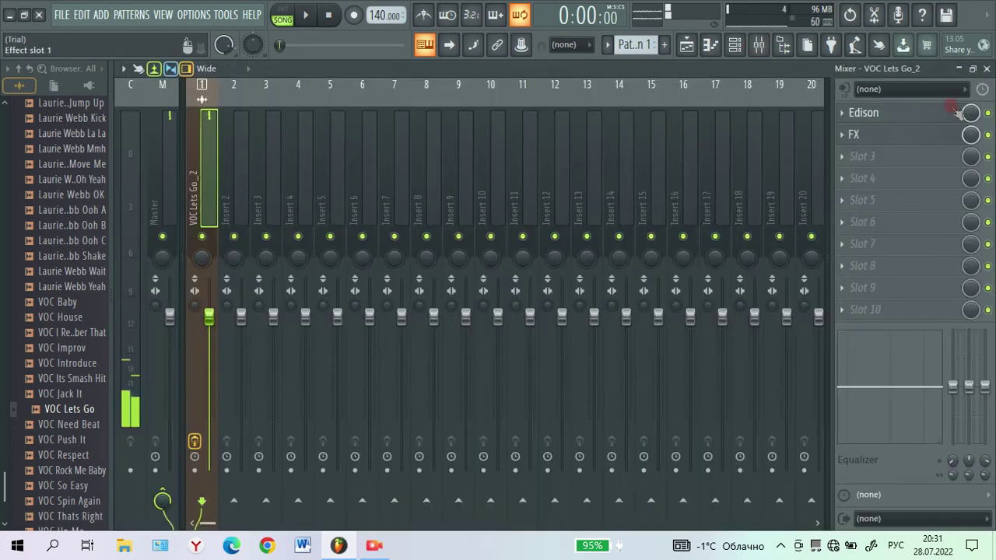
click(849, 158)
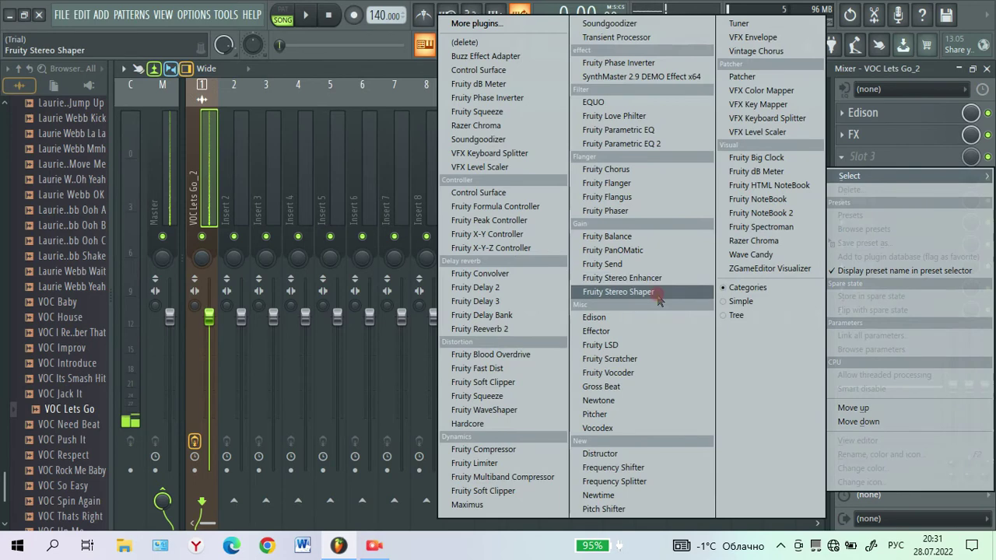
click(513, 314)
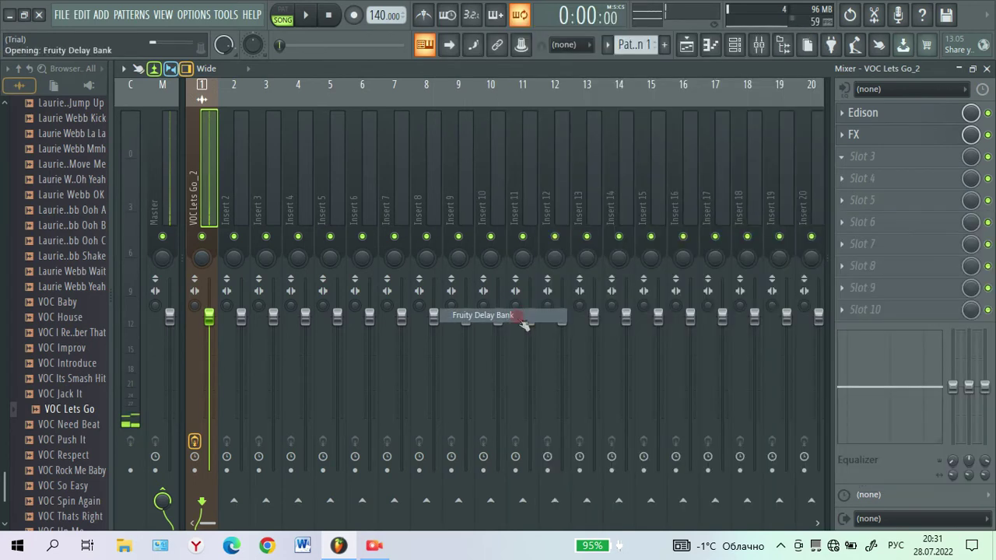
click(987, 69)
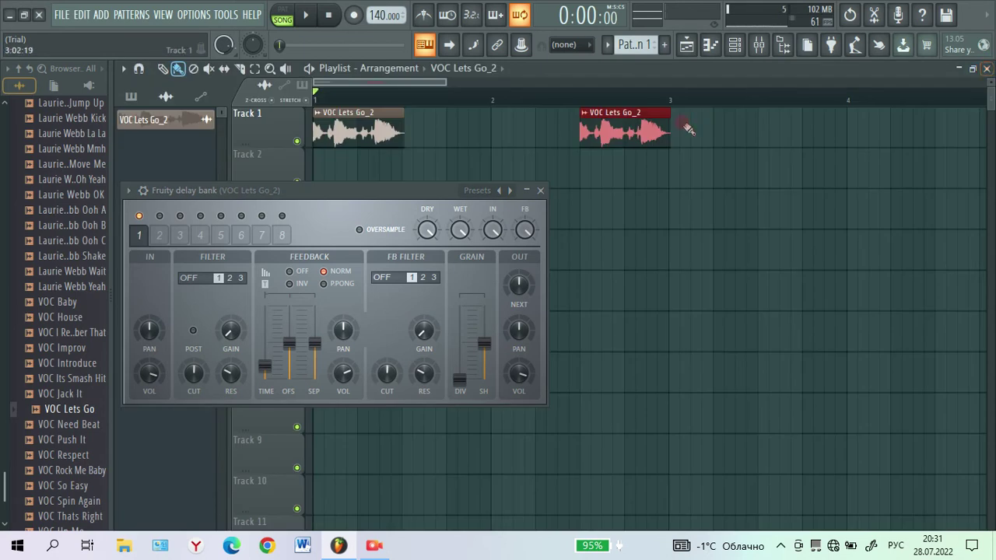
drag(418, 191, 416, 251)
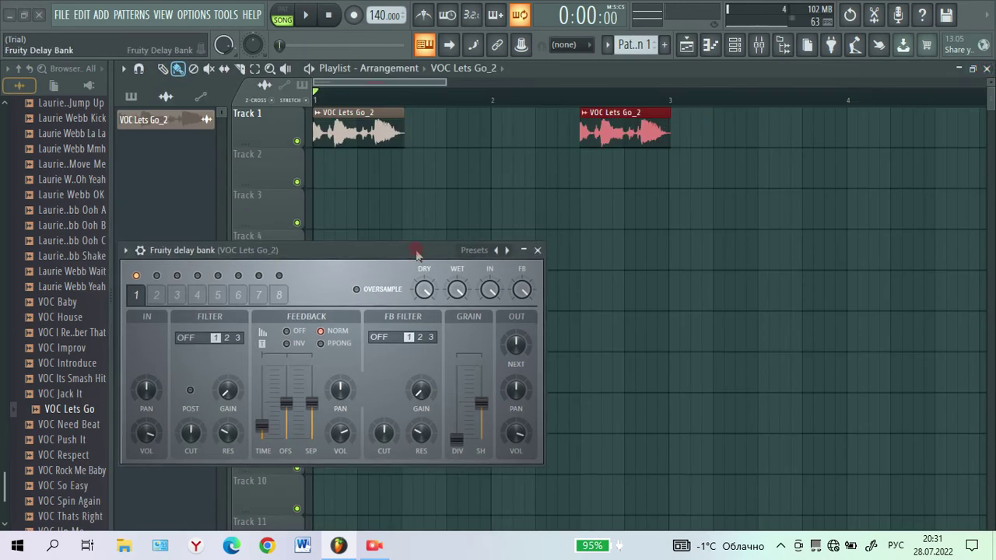
Move the second VOC Lets Go_2 clip on Track 1 to the start of bar 4.
drag(623, 129, 891, 109)
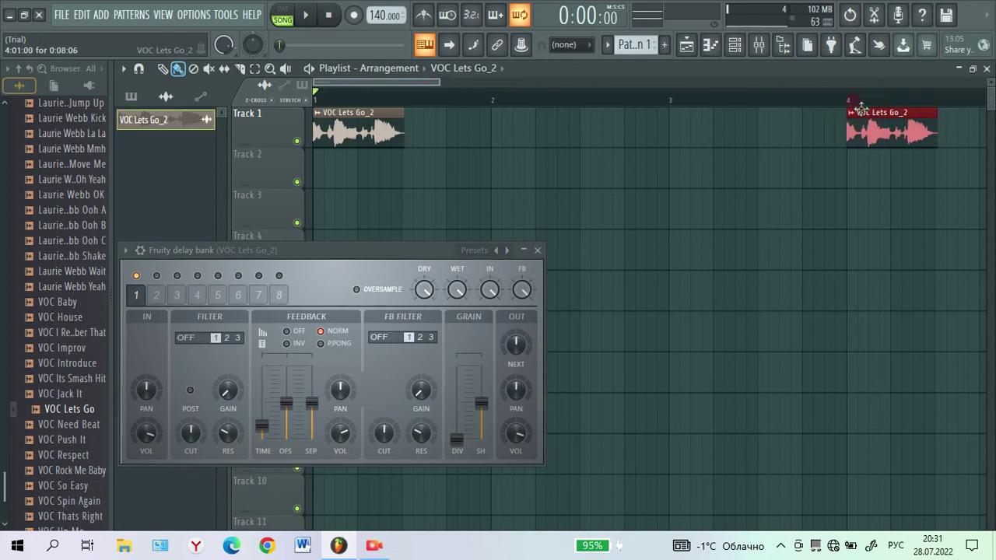
scroll(872, 96, up, 4)
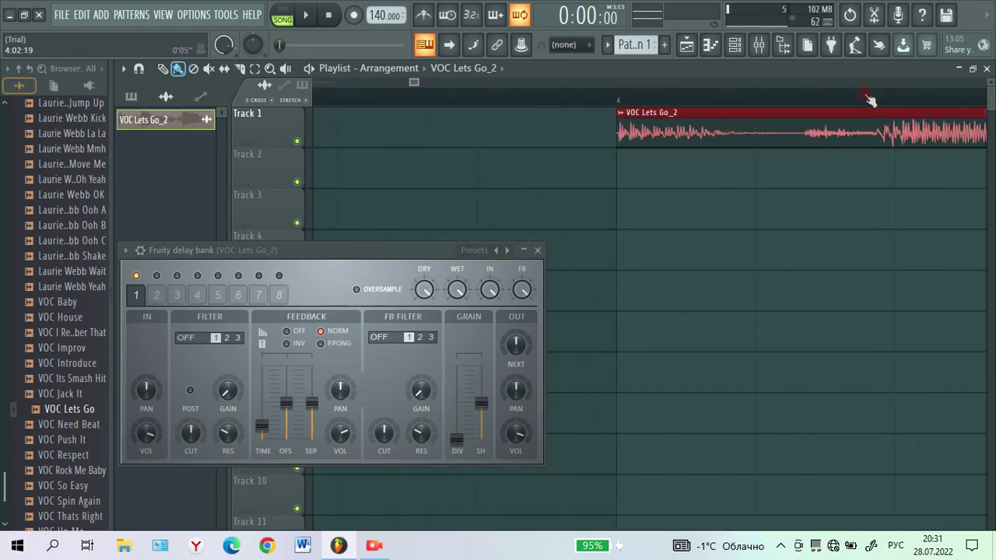
scroll(870, 100, down, 2)
scroll(869, 99, down, 5)
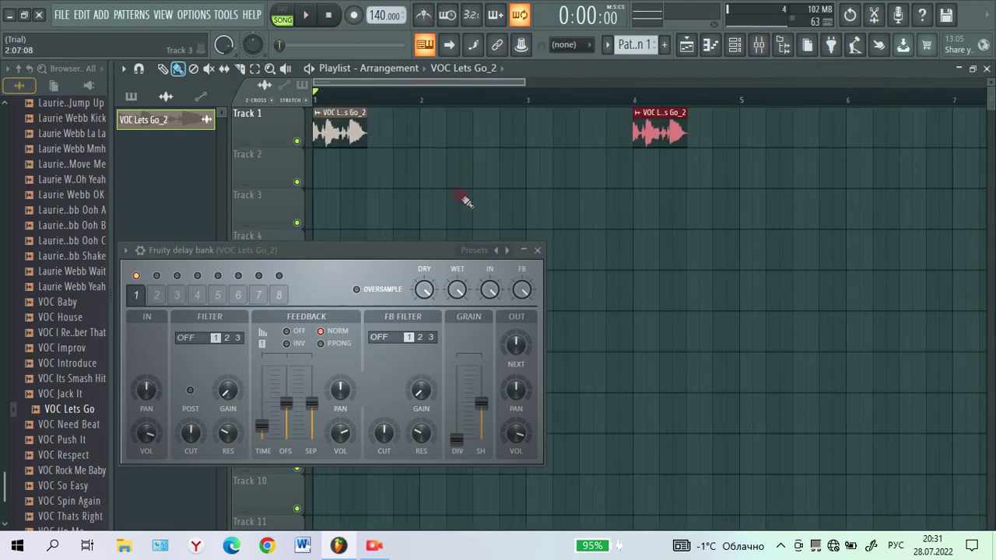
Apply the Alternate preset to Fruity Delay Bank and play the arrangement to hear the echoes.
click(478, 251)
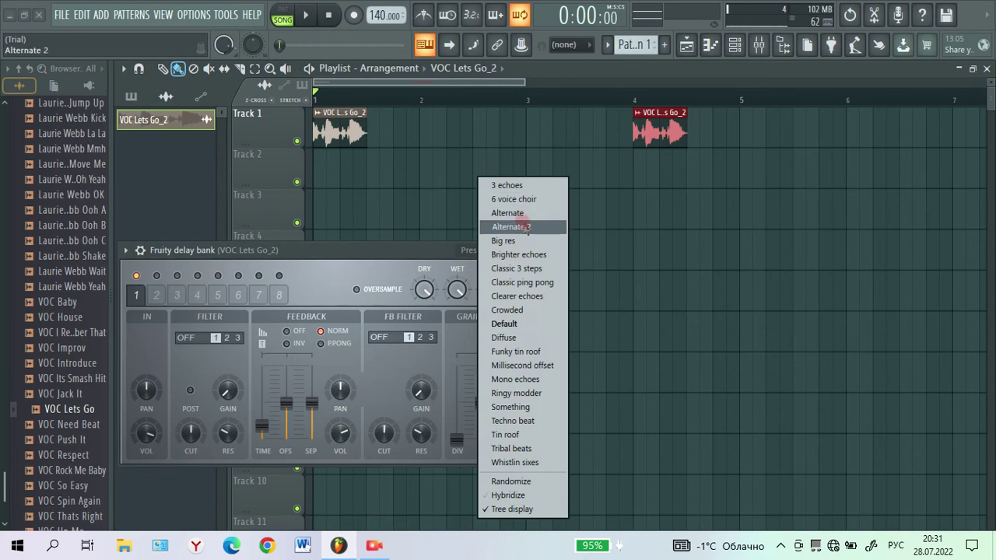
click(521, 214)
click(306, 15)
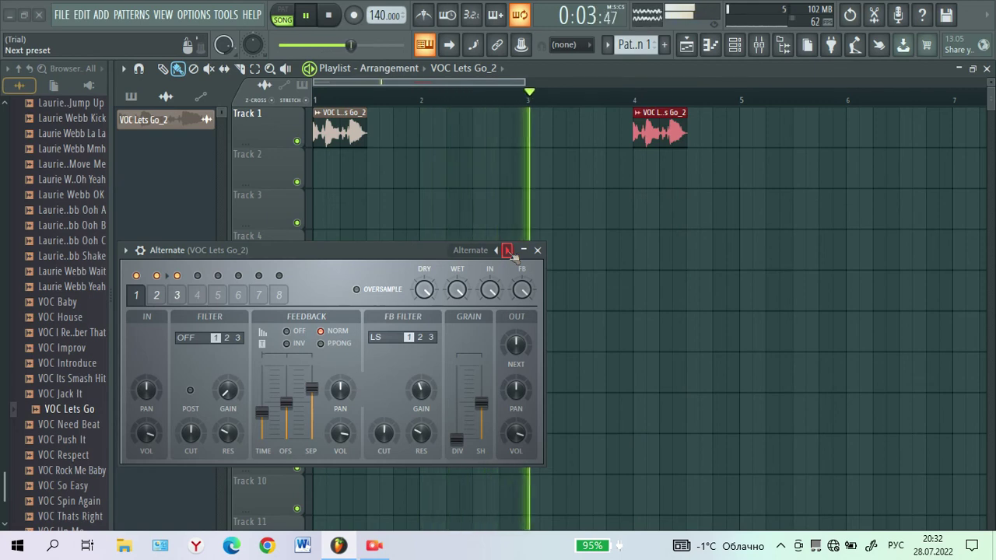
Move the second VOC Lets Go_2 clip on Track 1 to the start of bar 7 while the arrangement plays.
drag(660, 144, 980, 146)
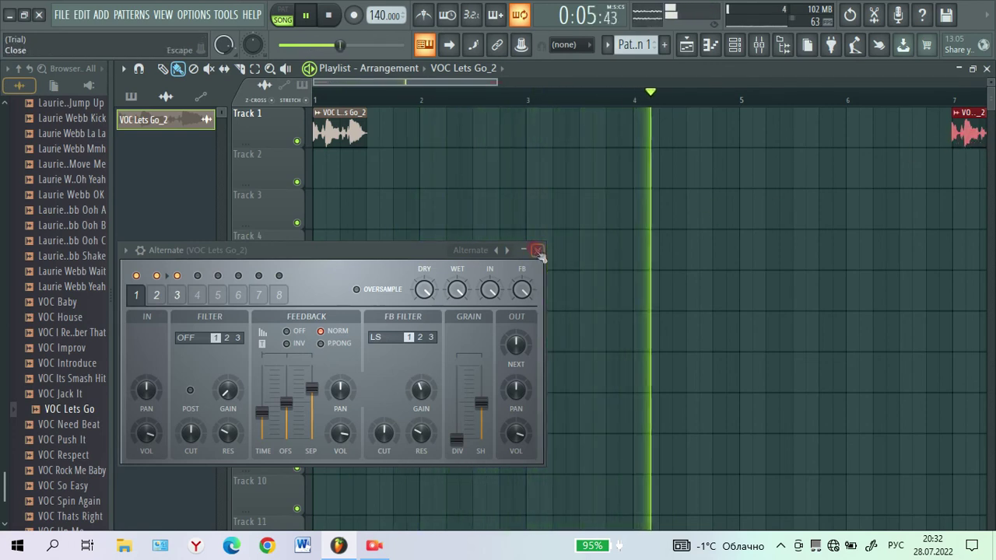
drag(464, 80, 565, 80)
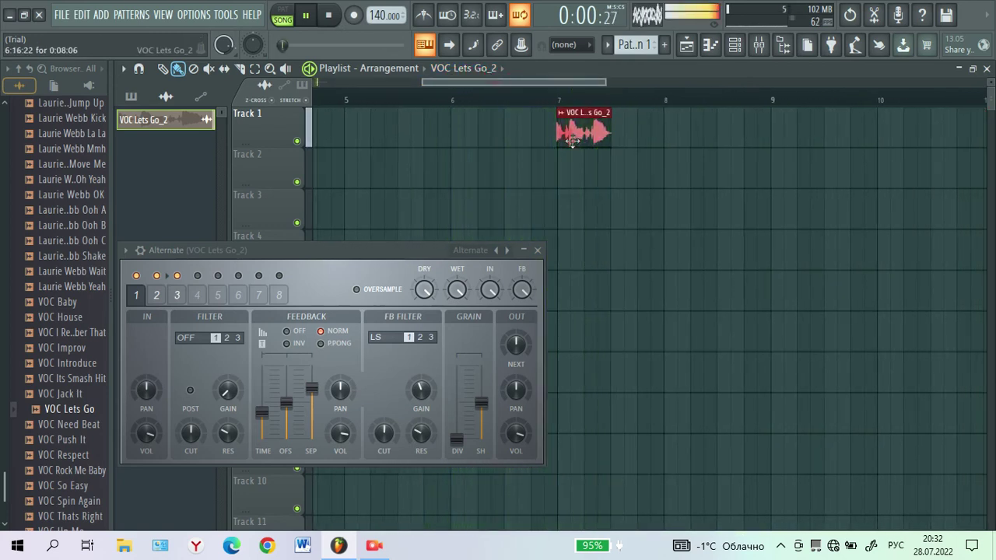
drag(573, 83, 407, 86)
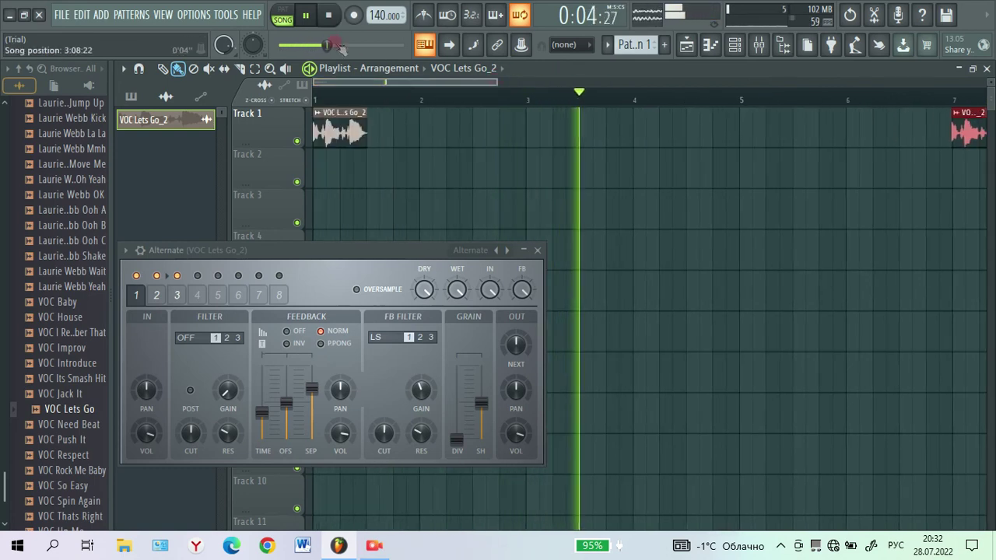
Close the delay effect window and pause playback of the arrangement.
click(539, 251)
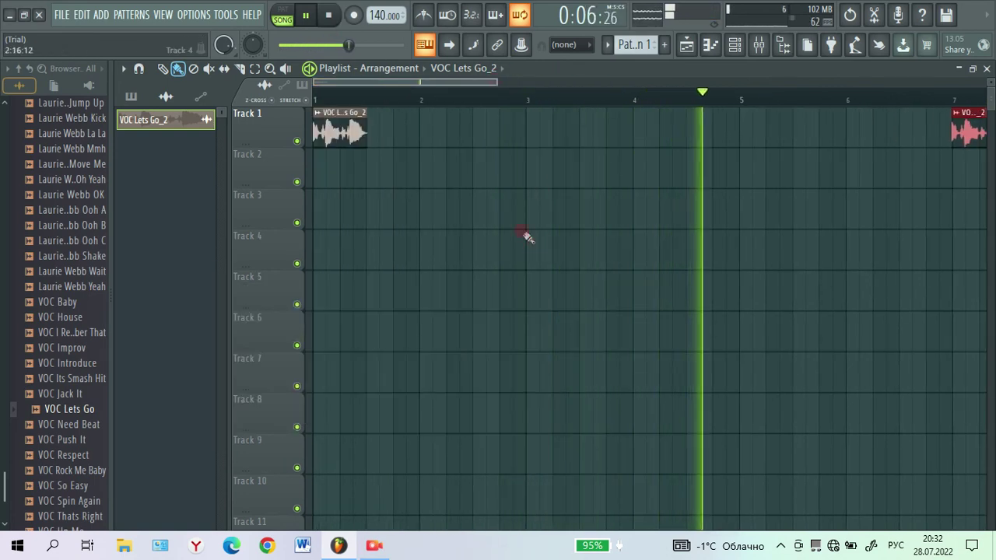
click(305, 15)
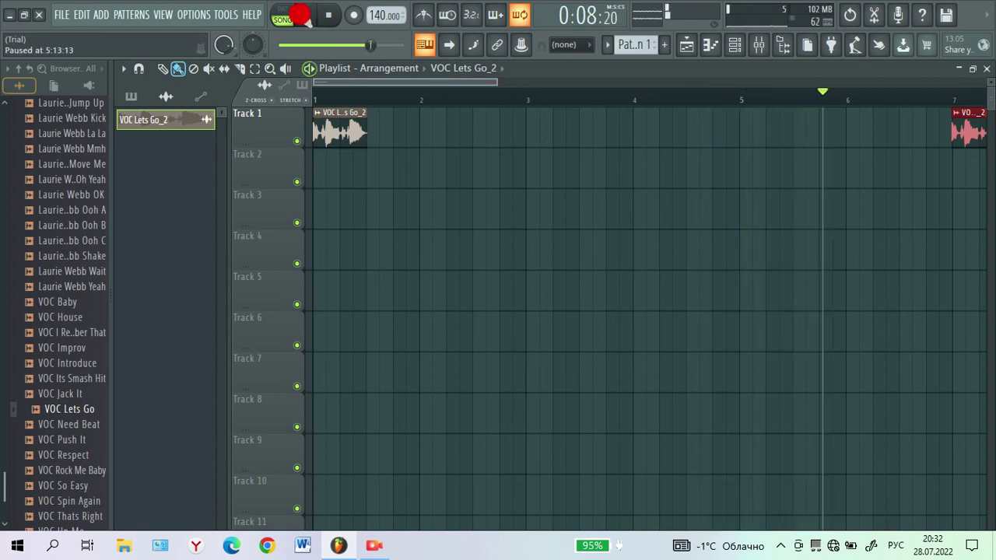
scroll(620, 90, down, 6)
scroll(578, 200, down, 5)
click(381, 550)
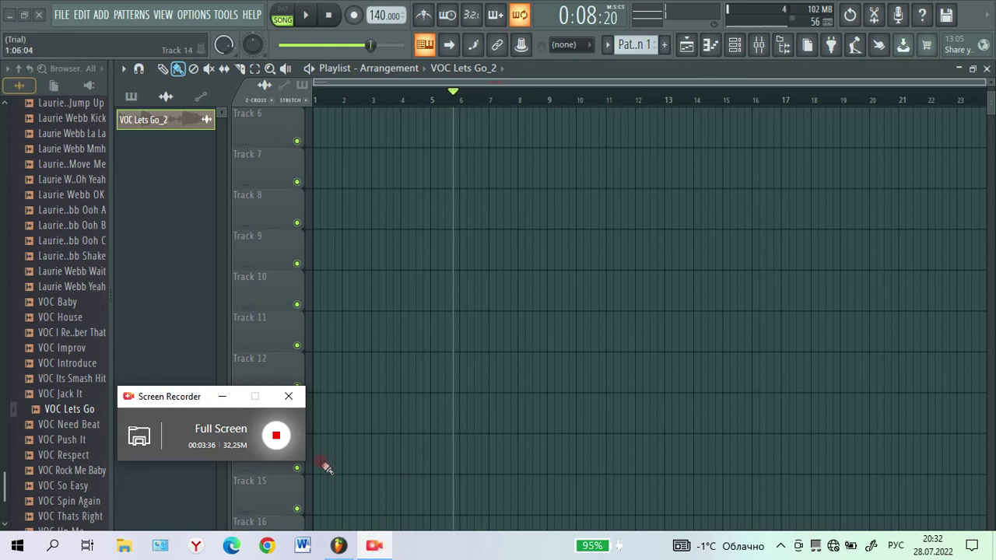